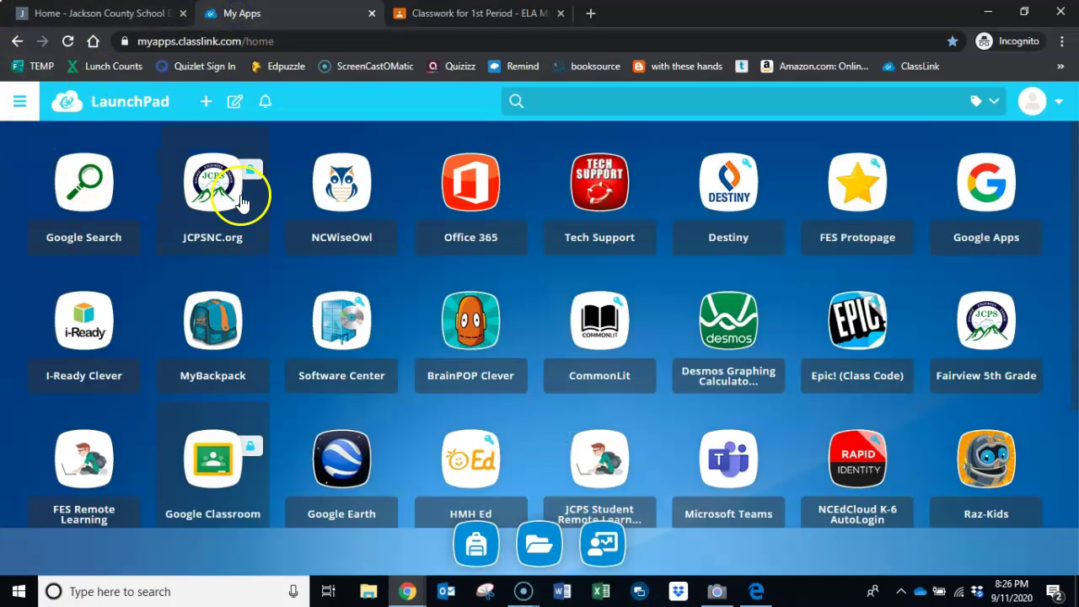
- Go to the 1st Period - ELA Classwork page and expand the personal narrative final draft assignment
click(212, 459)
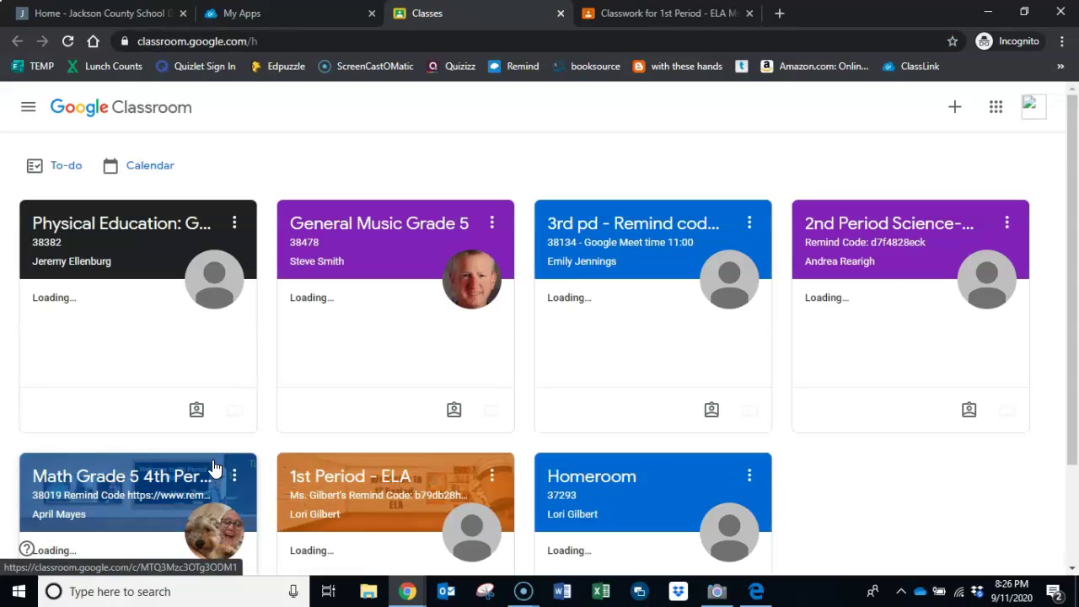
click(317, 489)
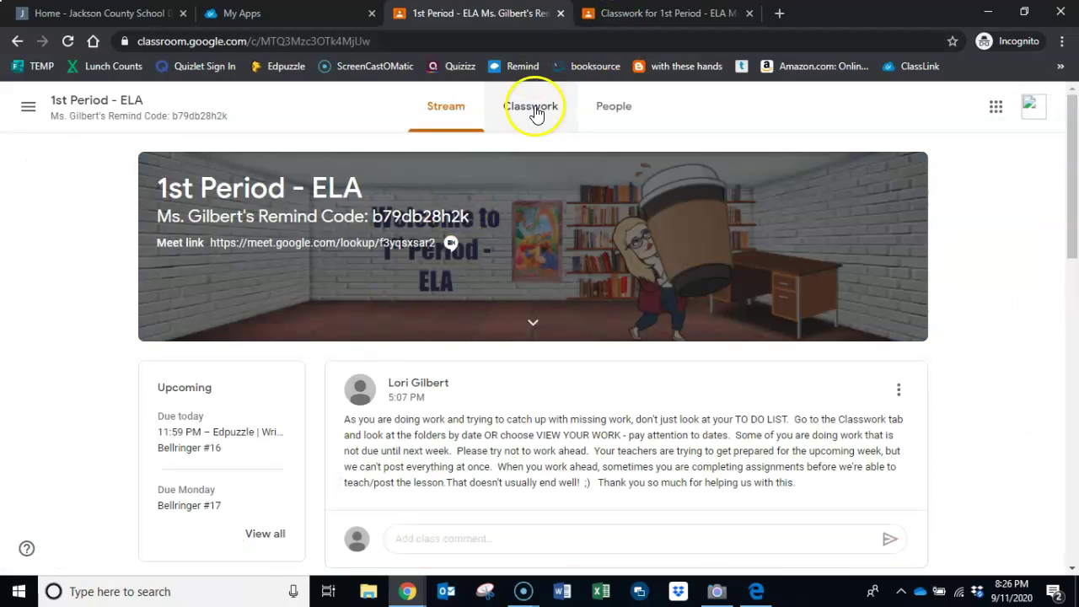
click(628, 15)
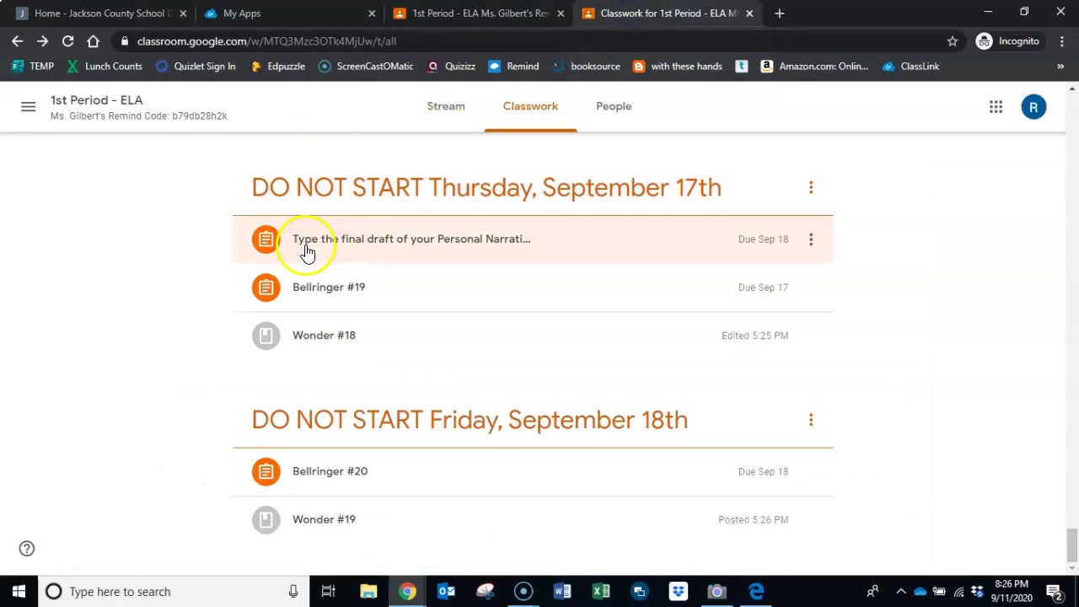
click(449, 248)
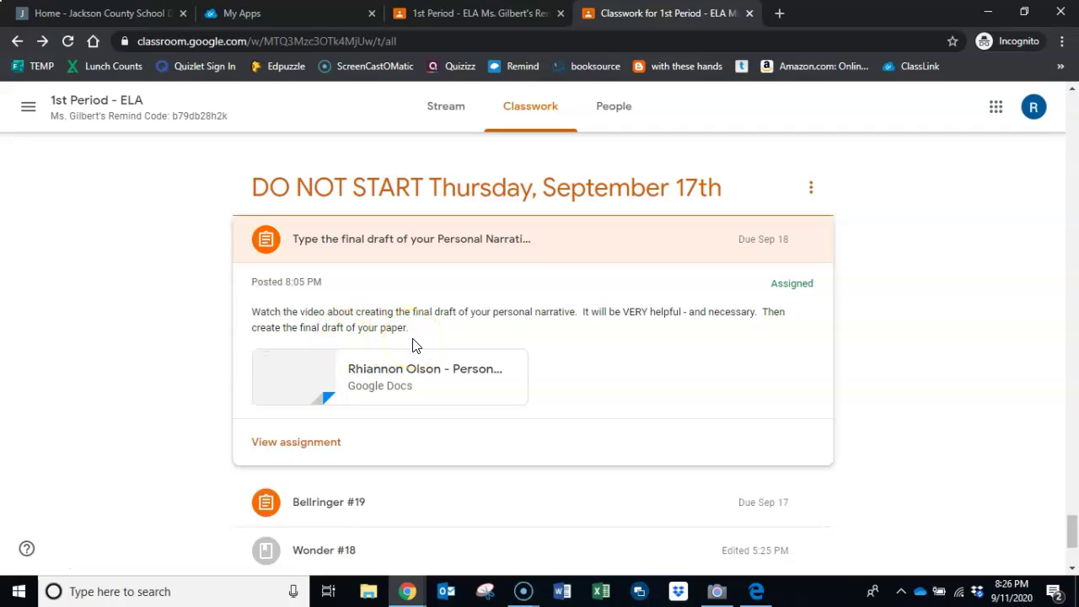
- Close the duplicate class Stream tab
click(561, 13)
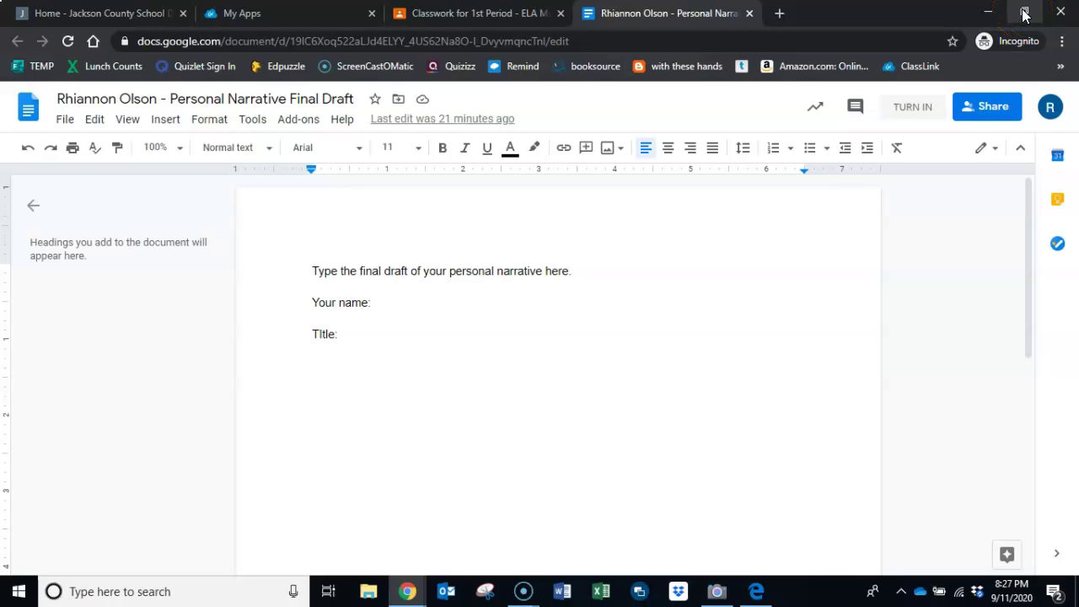
- Restore the browser window down and resize it so the whole page shows
click(1026, 15)
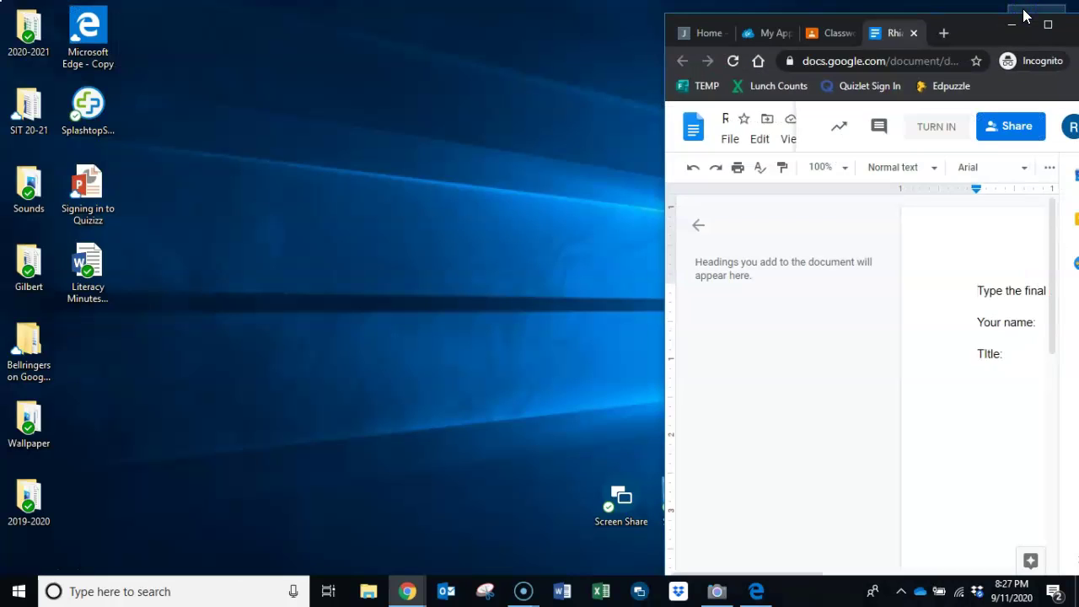
click(974, 23)
drag(974, 16, 974, 4)
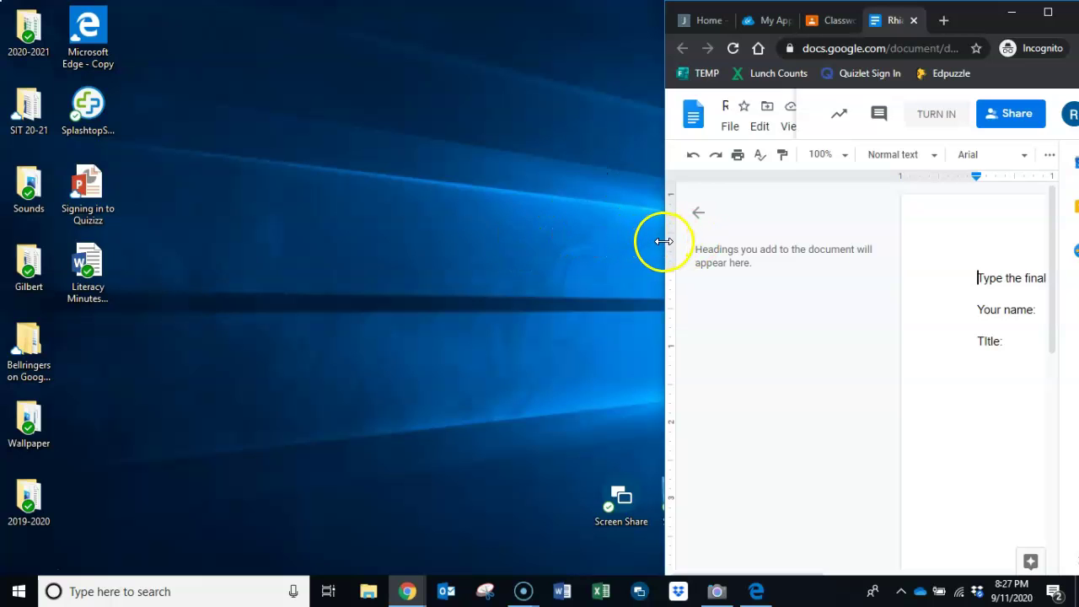
drag(664, 242, 595, 237)
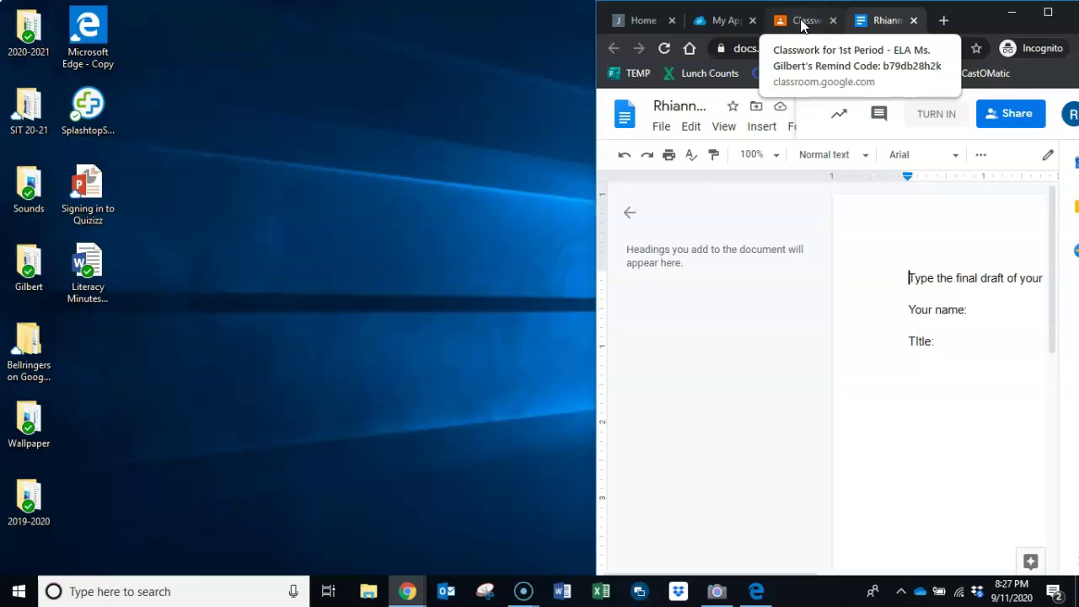
- Move the Classwork tab into its own window and widen the final draft's window
drag(801, 25, 37, 24)
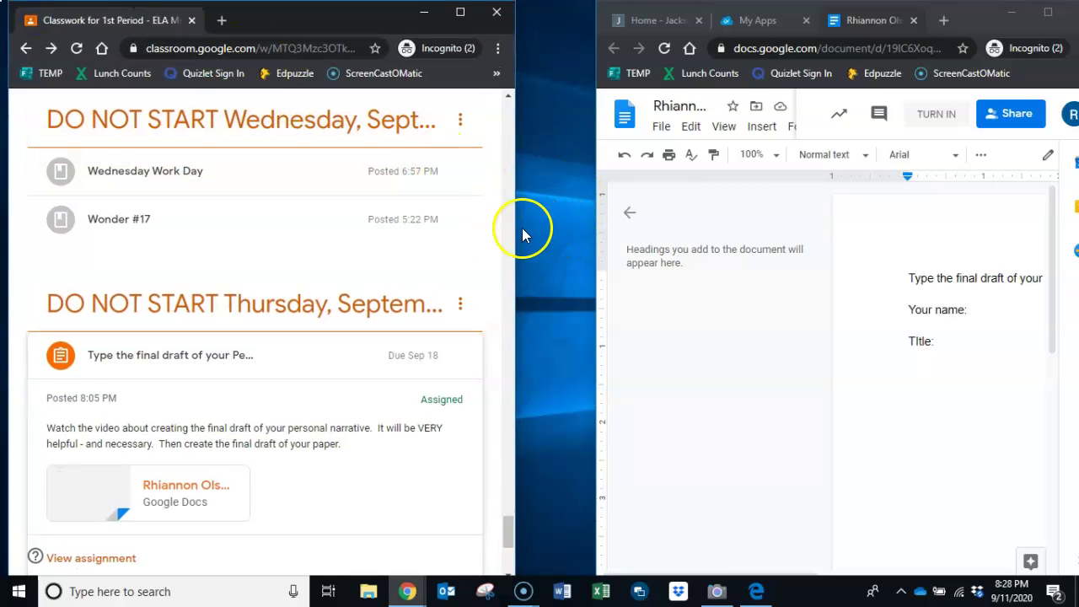
drag(599, 231, 546, 229)
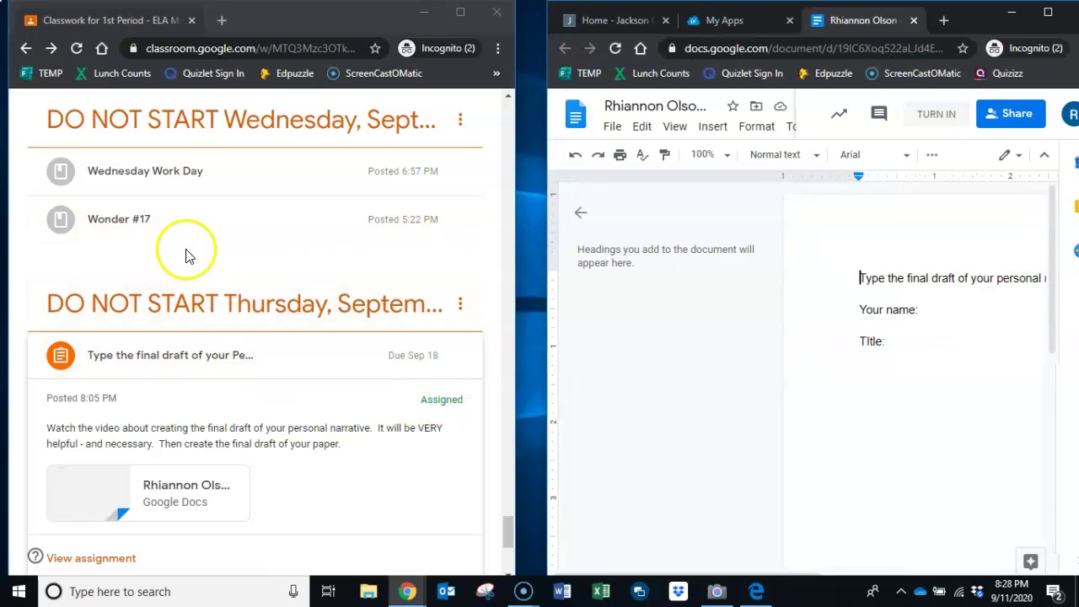
drag(506, 540, 496, 193)
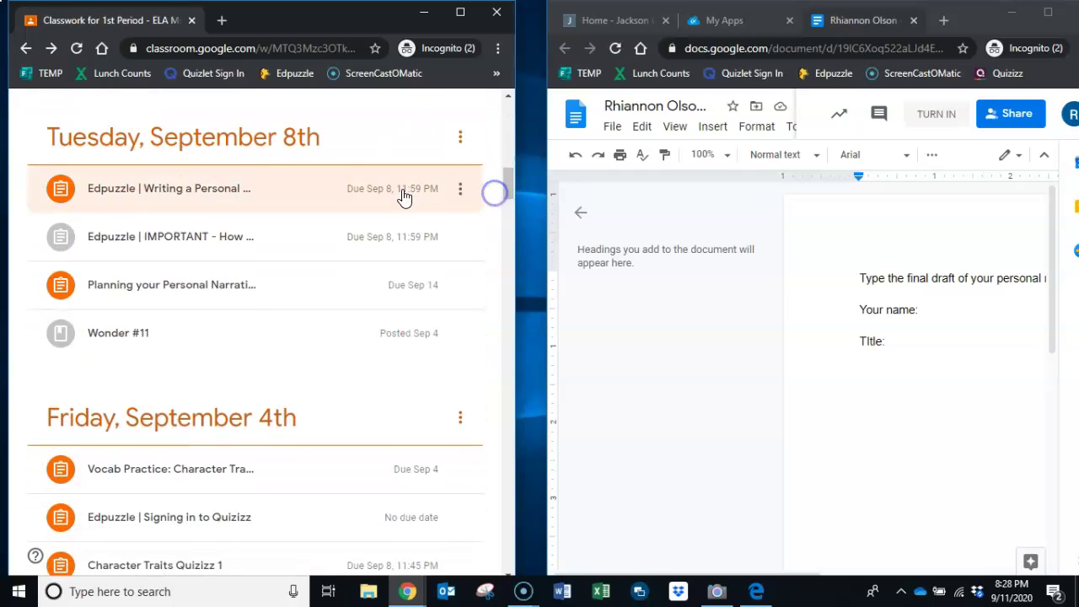
- Expand the planning assignment and open its Personal Narrative Planning Sheet form
click(183, 292)
click(86, 497)
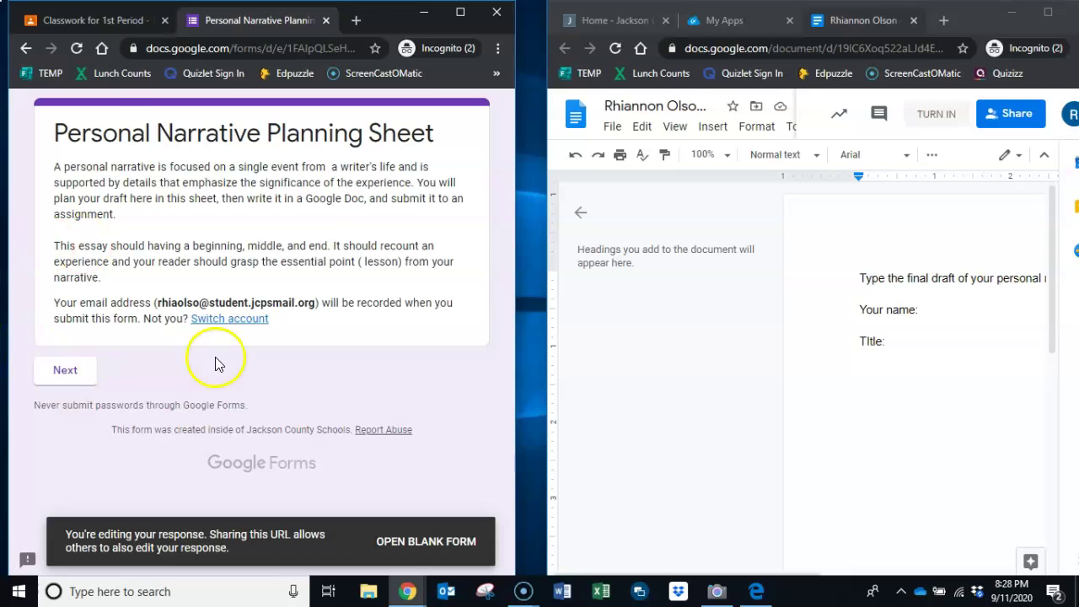
- Page through the form's Setting and Other people sections to the Drafting section
click(65, 373)
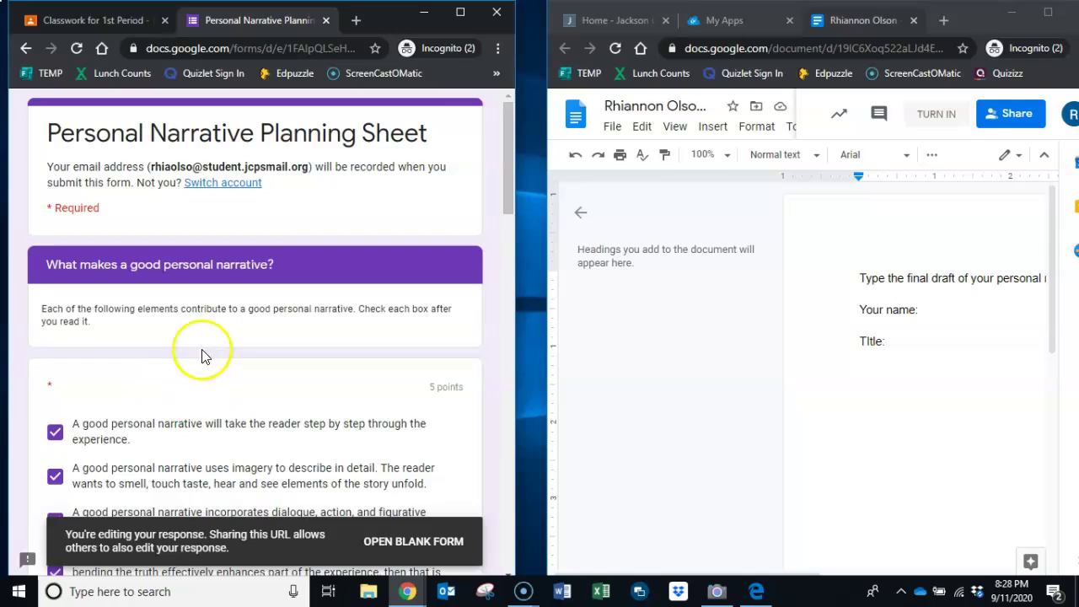
scroll(200, 345, down, 15)
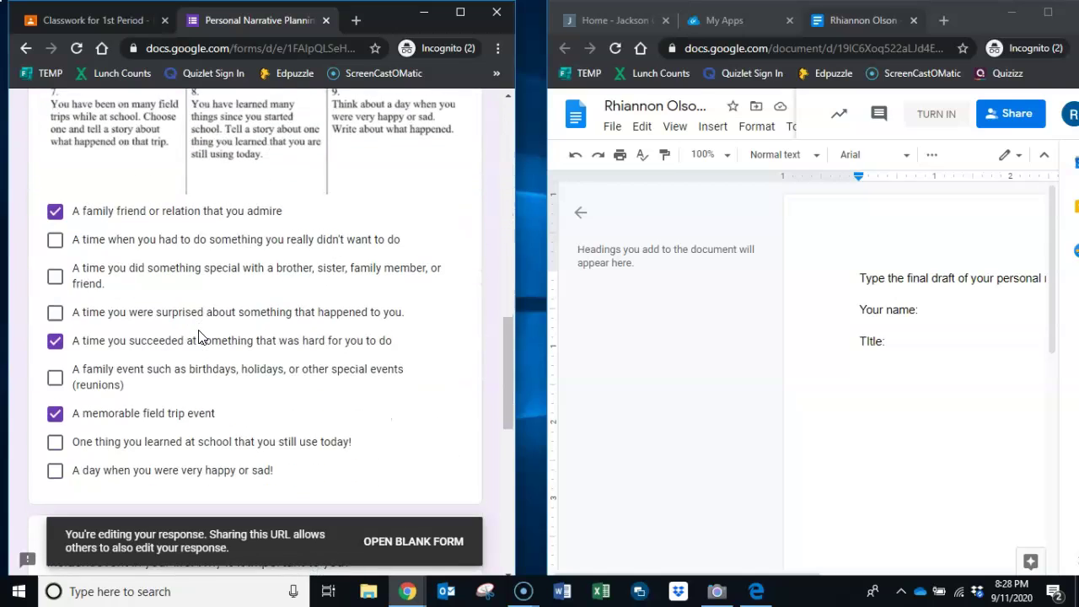
scroll(200, 336, down, 10)
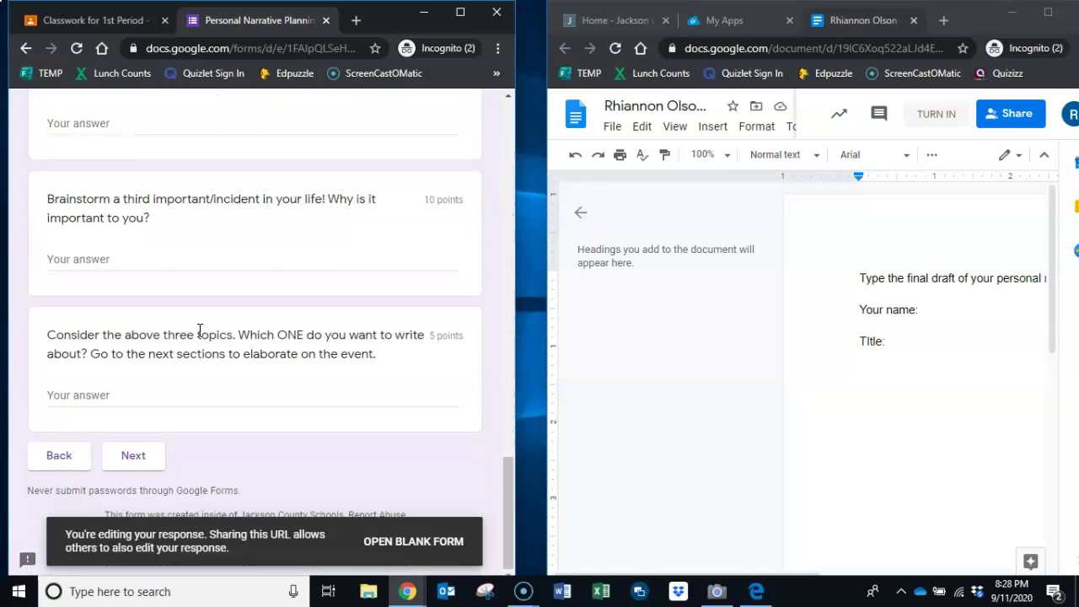
click(130, 458)
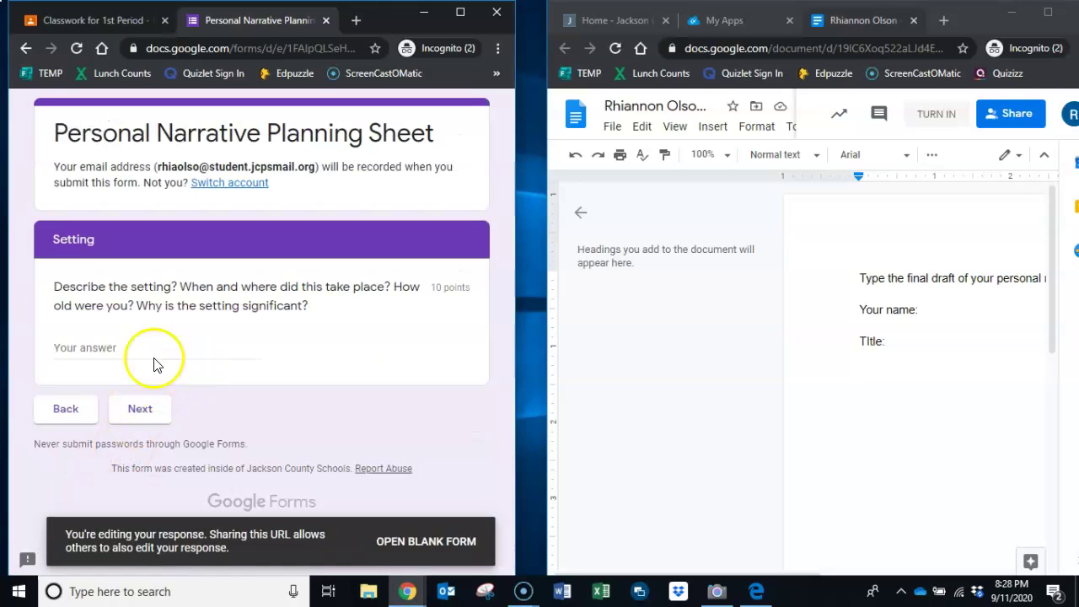
click(139, 409)
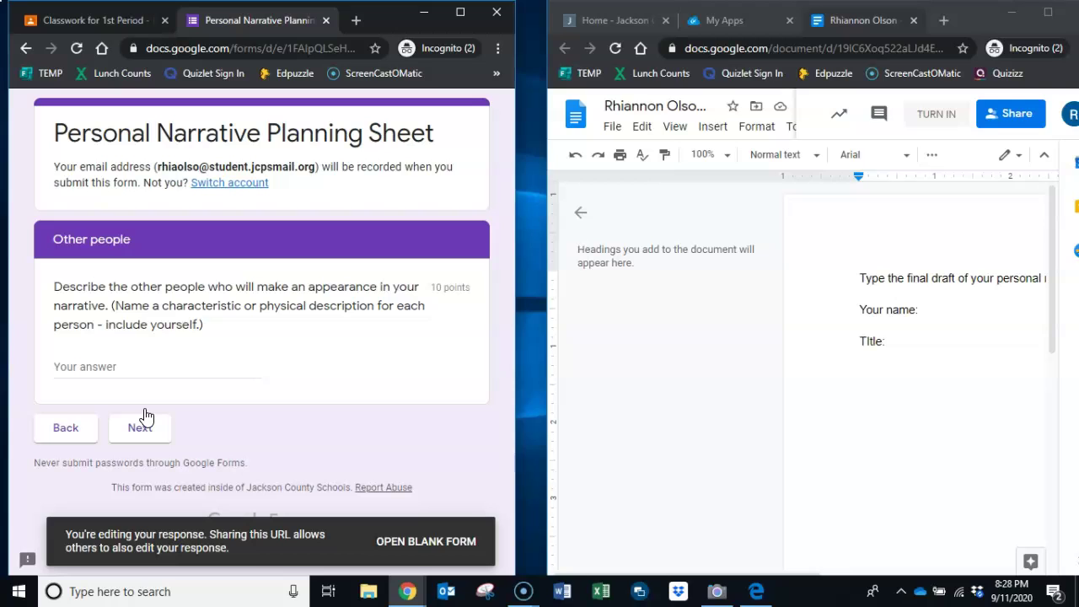
click(125, 430)
click(140, 386)
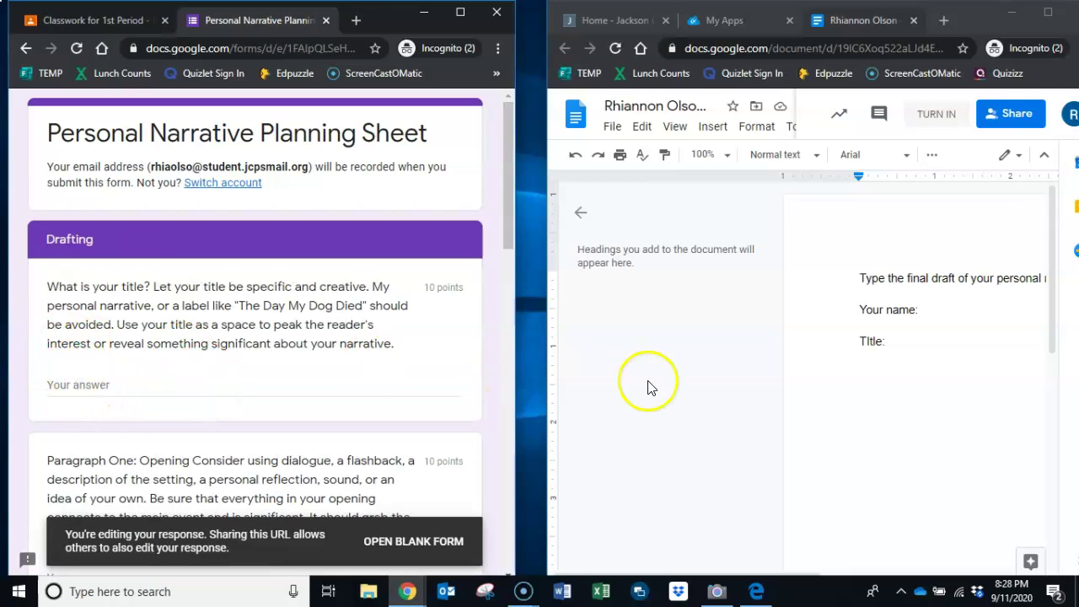
- Enter the student's name after 'Your name:' and add the title 'Seven Missing Eggs'
click(923, 409)
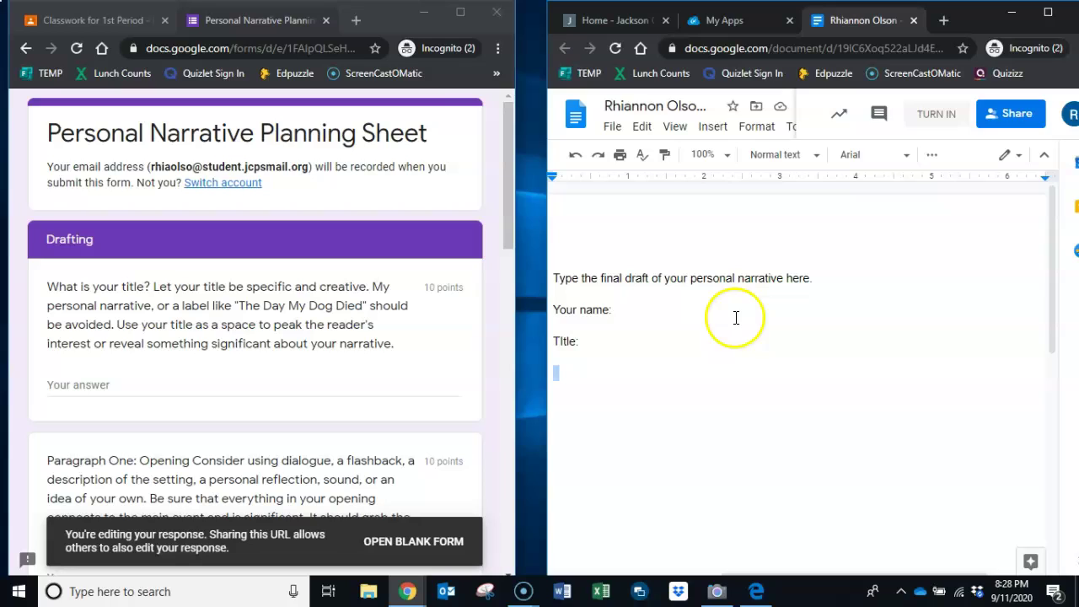
click(621, 311)
text(Rhiannon Olson)
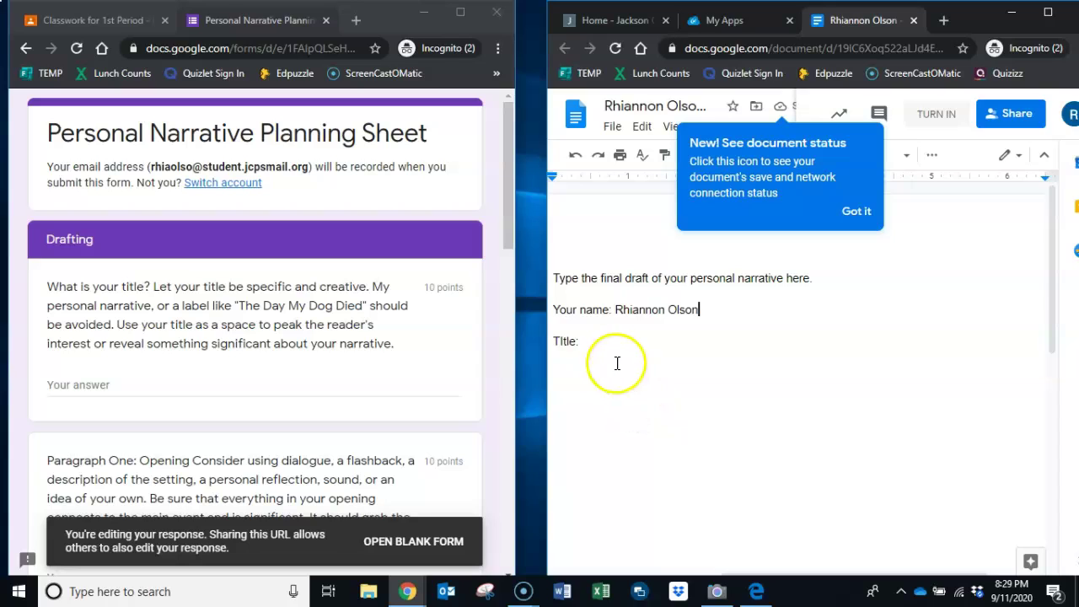
click(600, 344)
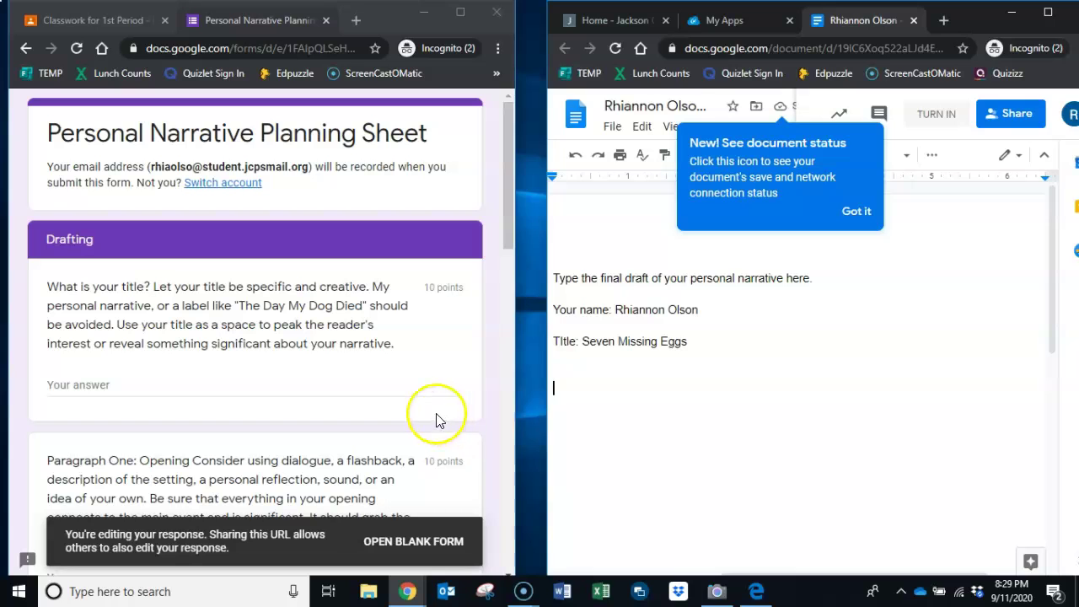
- Finish the Paragraph One answer, copy it, and paste it below the draft's title
scroll(156, 434, down, 2)
scroll(194, 405, down, 1)
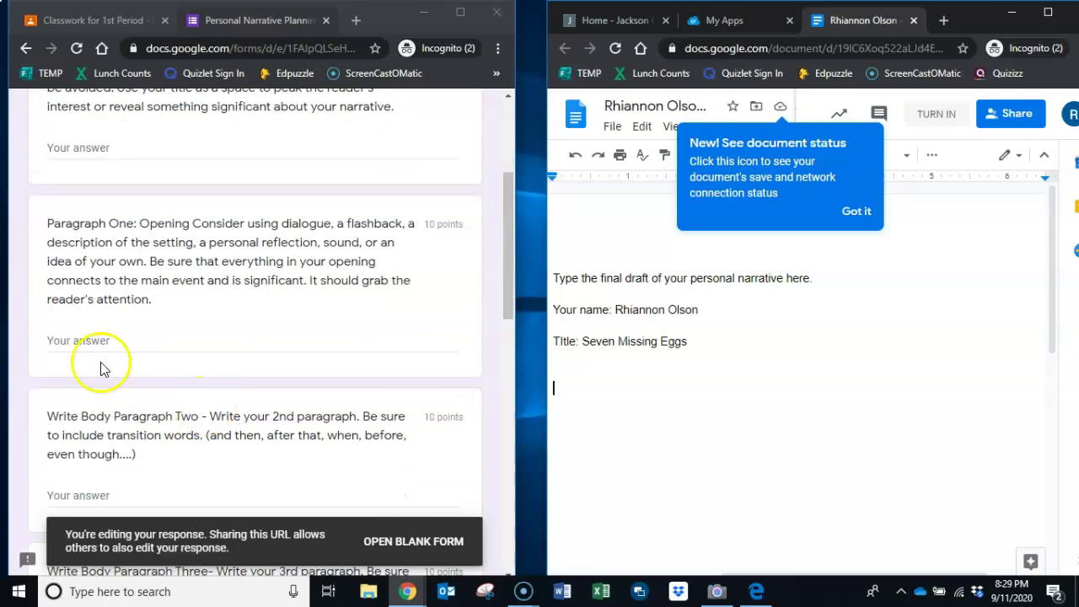
click(138, 338)
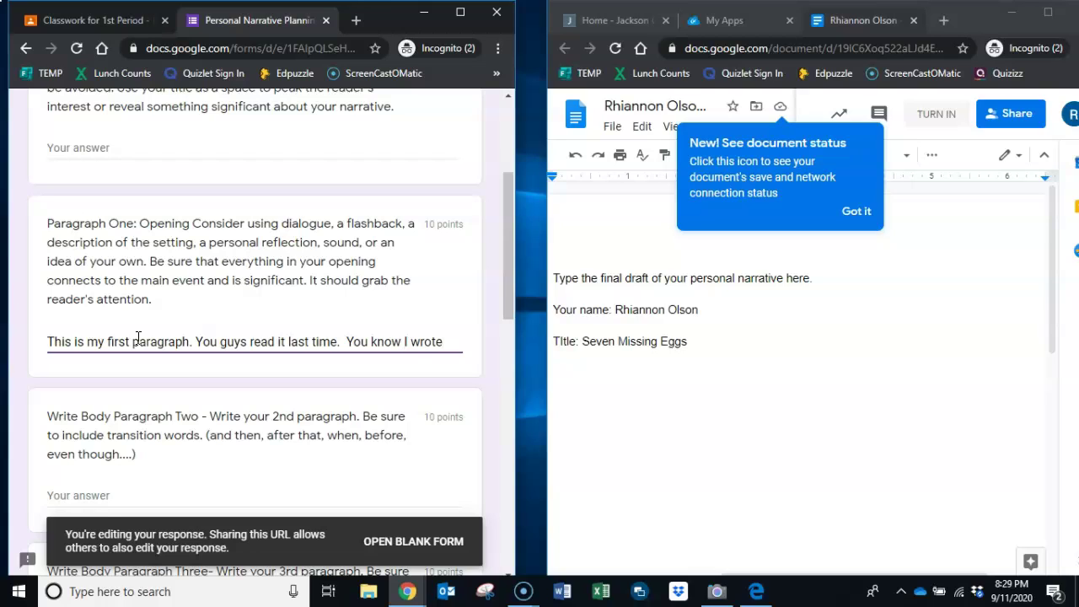
text(one)
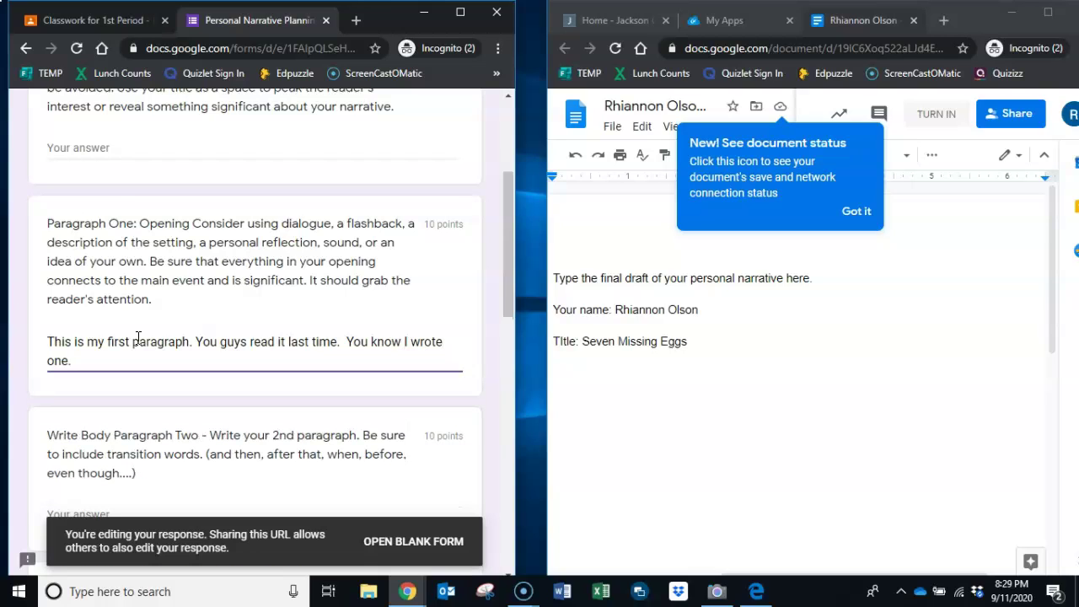
text(.)
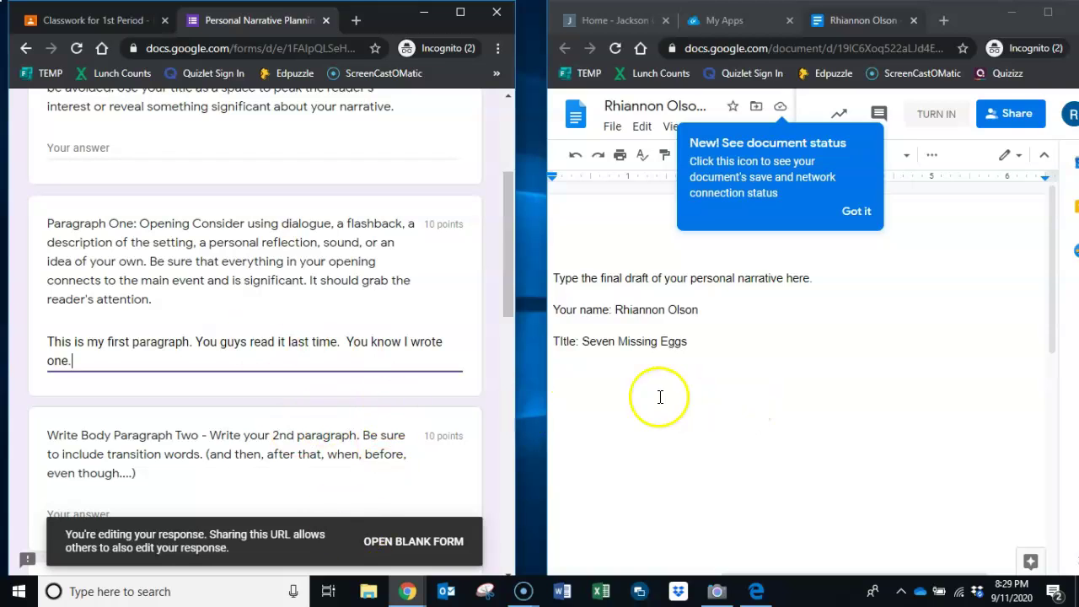
click(590, 402)
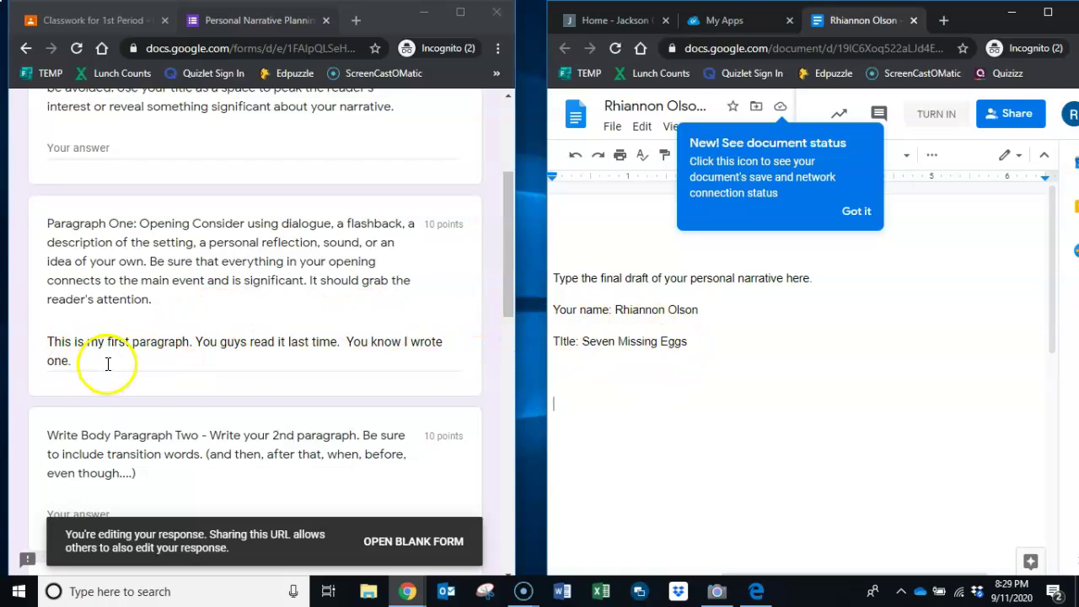
drag(108, 363, 50, 348)
key(ctrl+c)
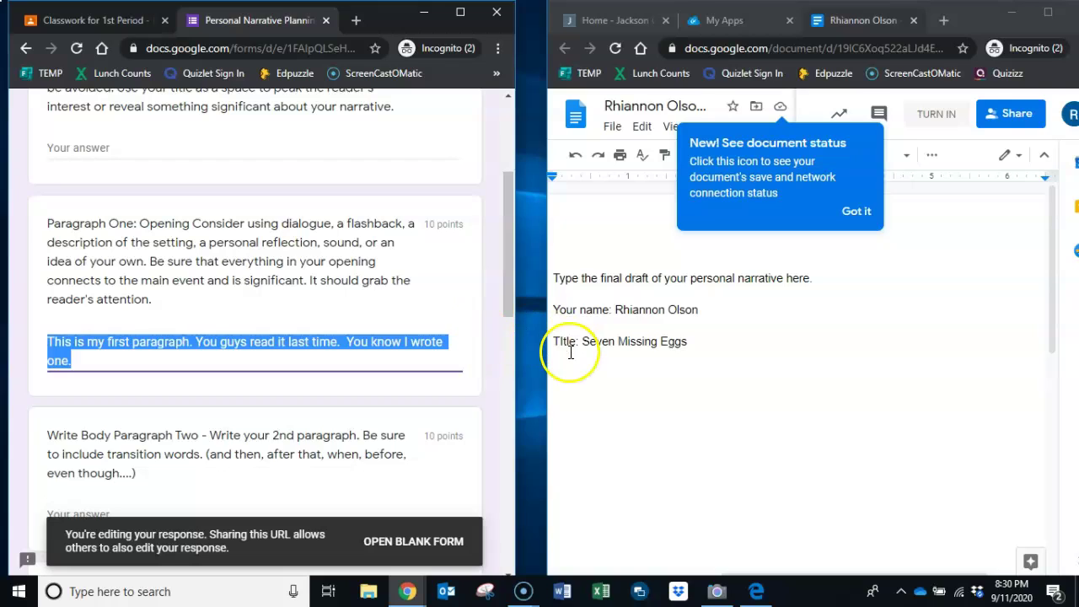
click(569, 388)
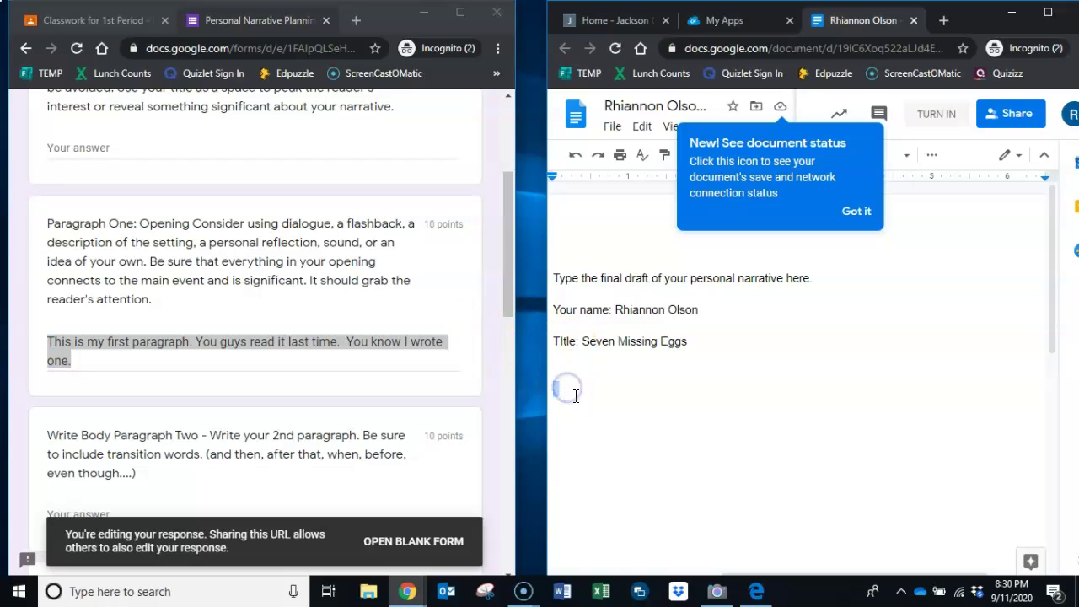
click(554, 396)
key(ctrl+v)
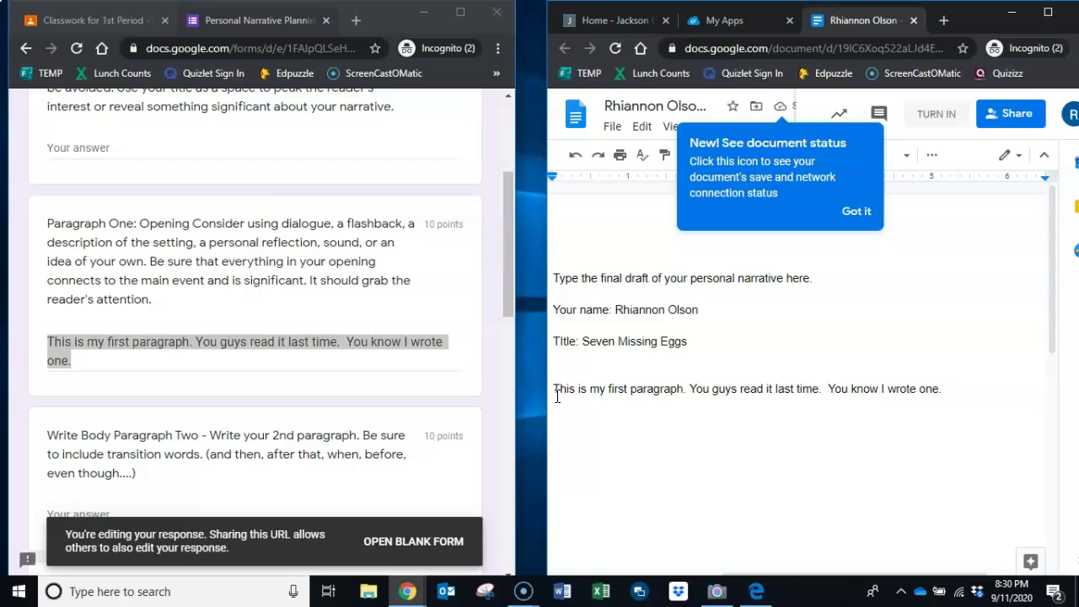
- Select 'Second' in the Paragraph Two answer and place the cursor after the first paragraph
scroll(270, 305, down, 2)
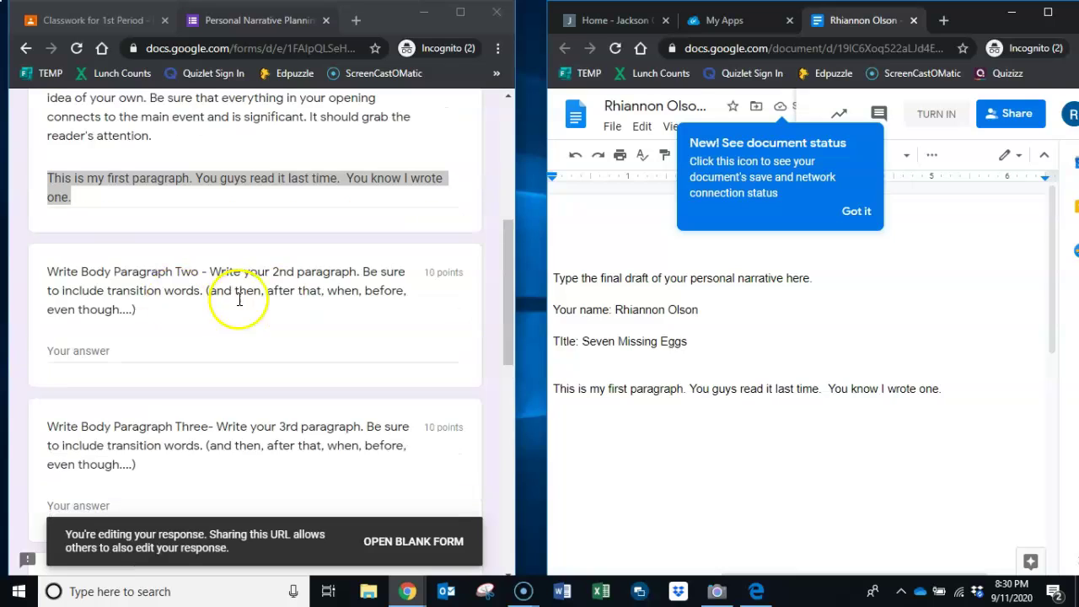
click(135, 357)
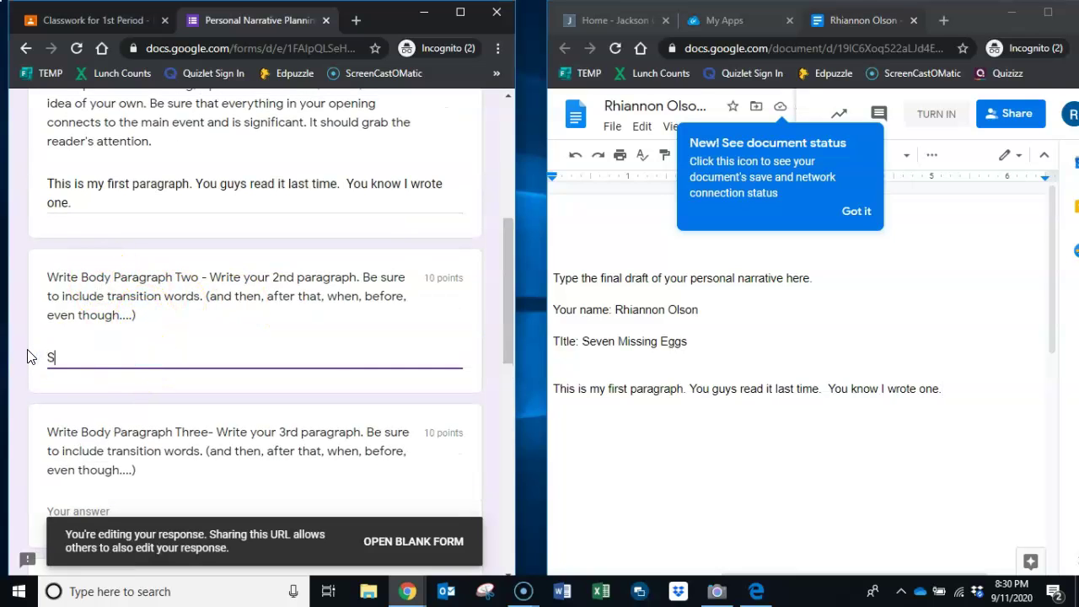
click(264, 355)
drag(264, 356, 20, 361)
click(966, 394)
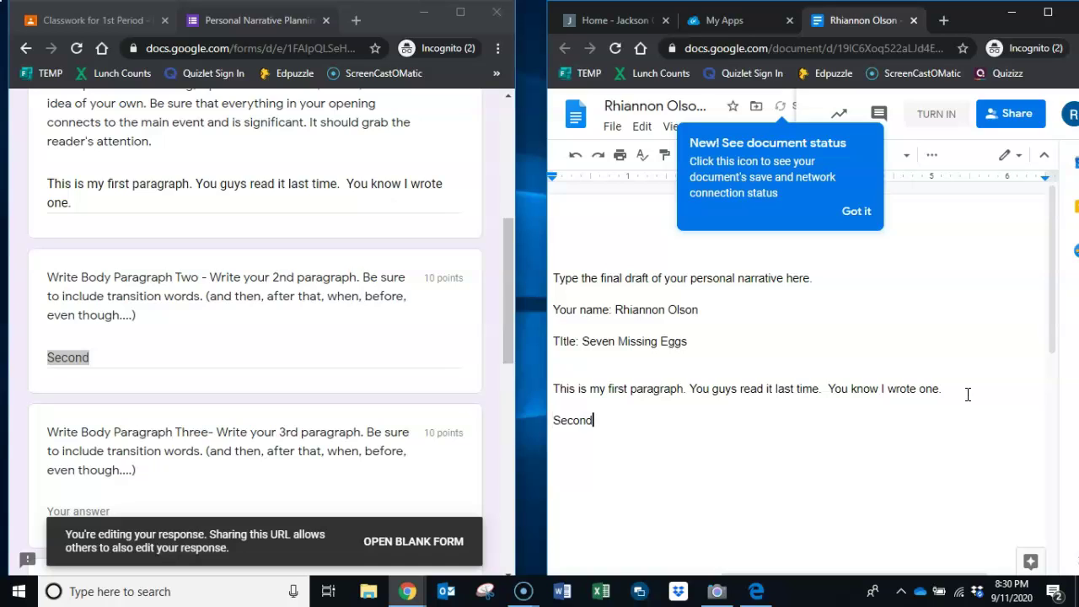
scroll(349, 469, down, 1)
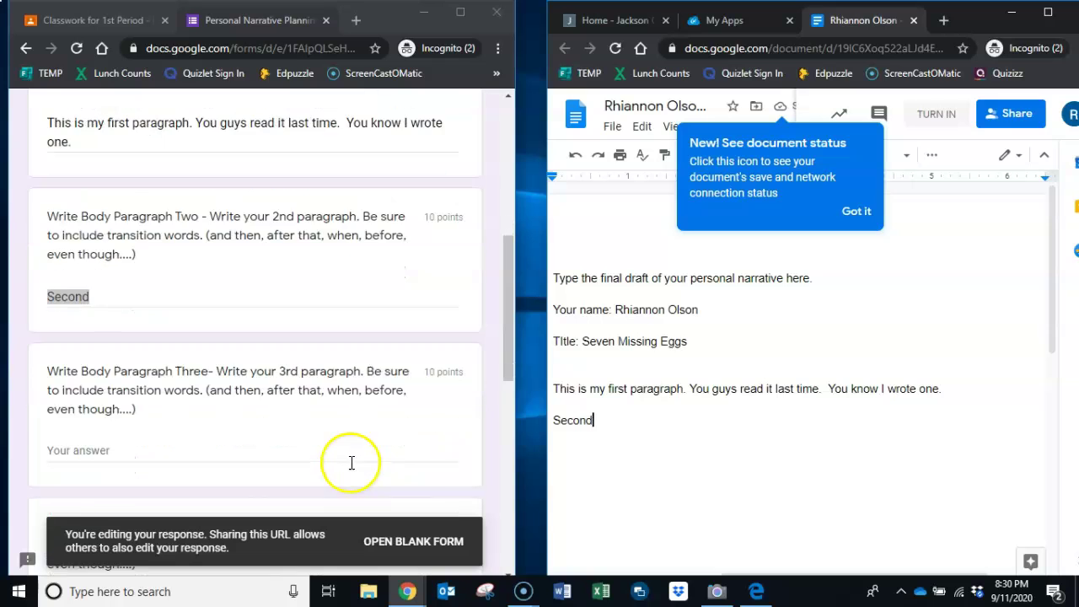
scroll(253, 270, up, 2)
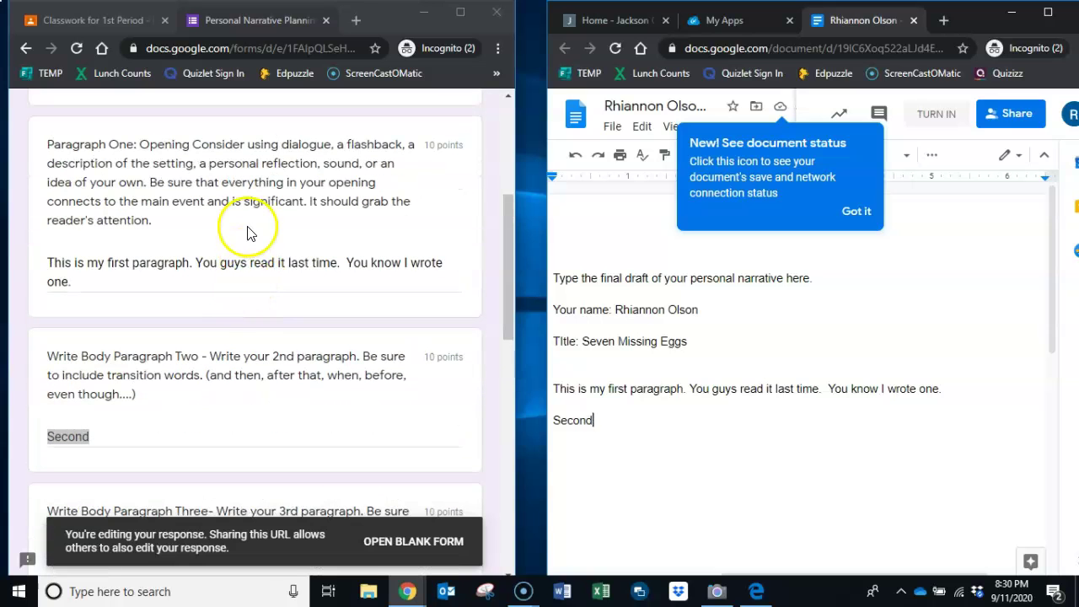
scroll(249, 233, up, 2)
scroll(249, 234, down, 6)
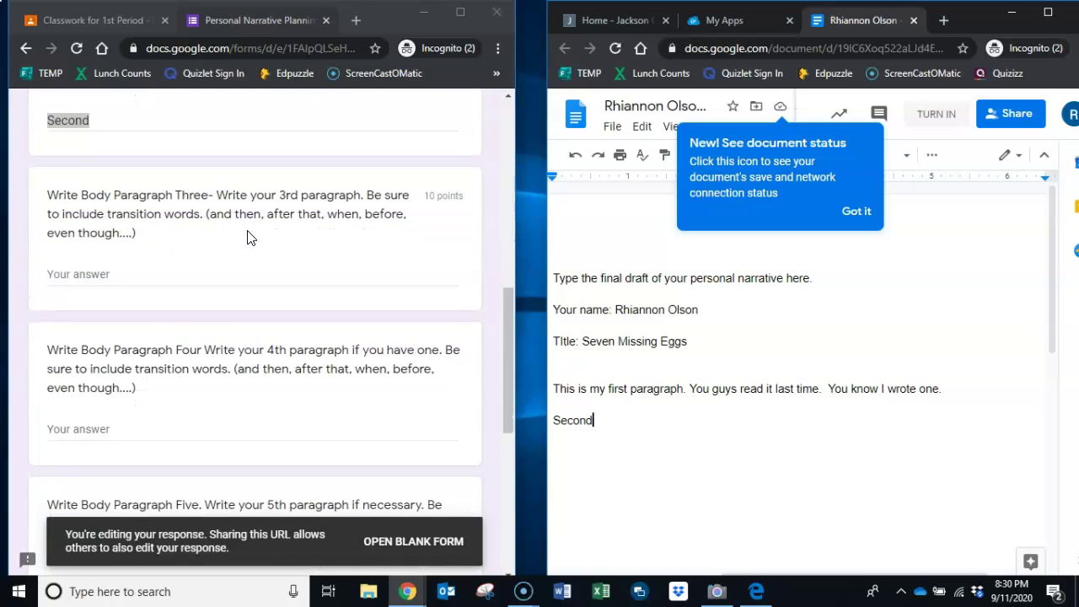
scroll(249, 232, up, 3)
scroll(249, 229, down, 9)
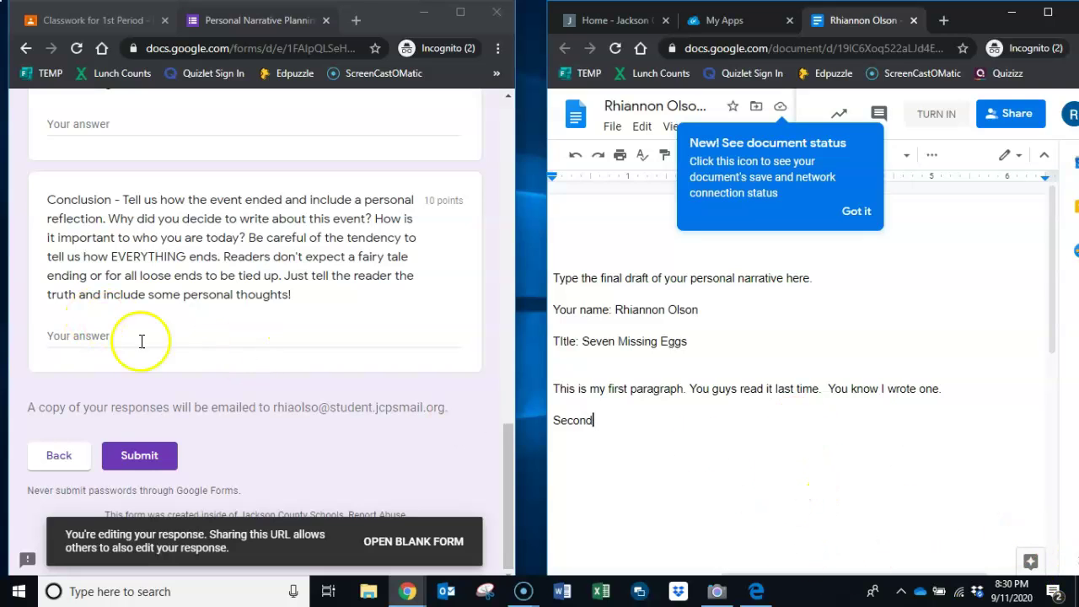
scroll(220, 385, up, 5)
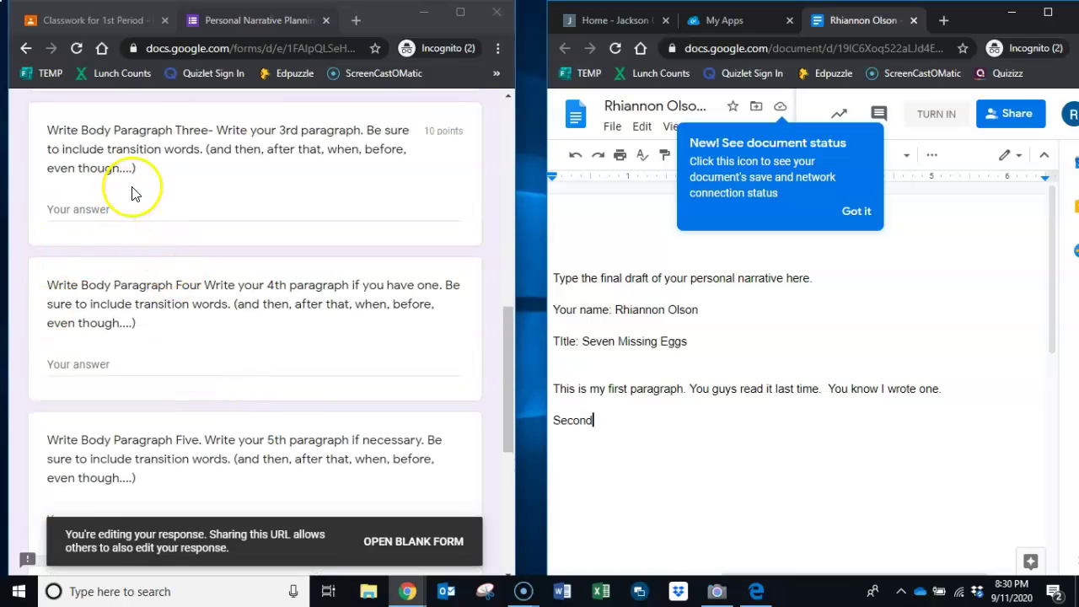
scroll(131, 192, up, 4)
scroll(108, 326, up, 1)
scroll(108, 326, up, 1)
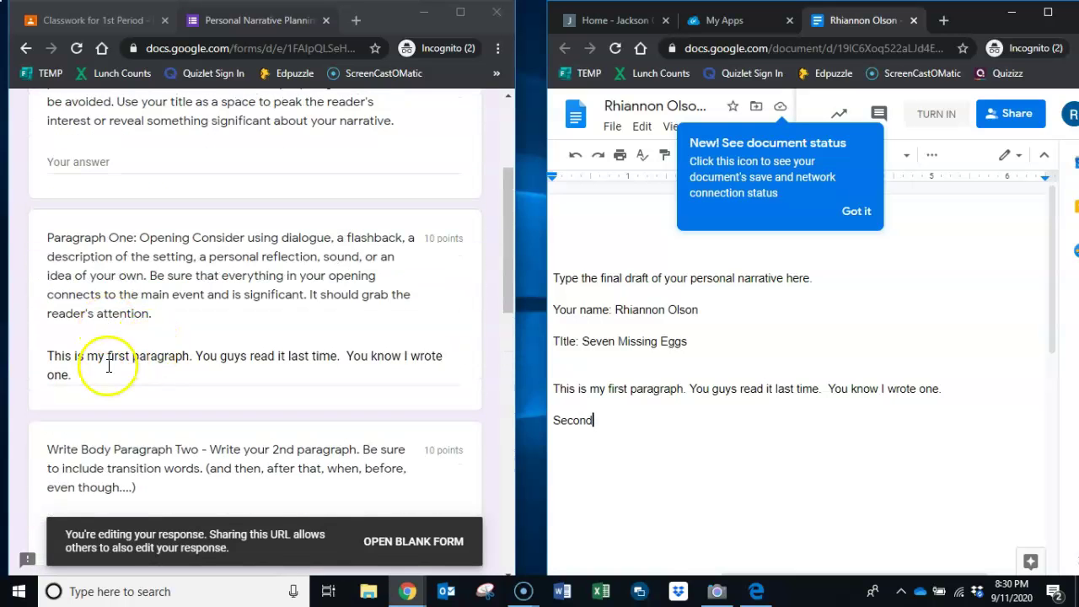
drag(102, 372, 32, 345)
scroll(269, 396, down, 10)
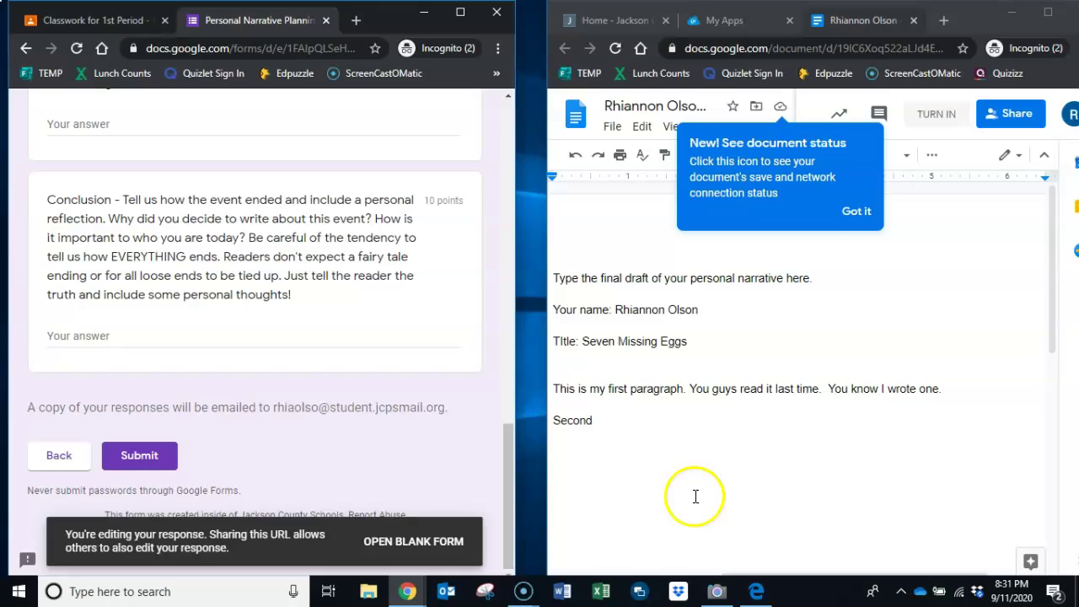
- Maximize the Google Docs window so the draft fills the screen
click(1048, 13)
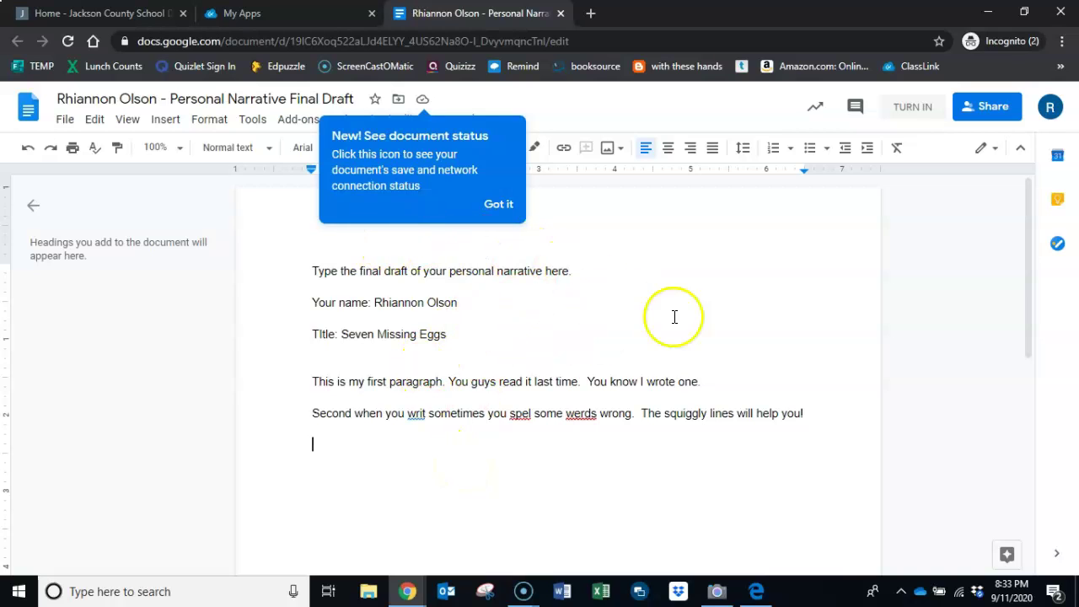
- Dismiss the status tip, correct 'writ' to 'write', and accept the comma after 'Second'
click(500, 206)
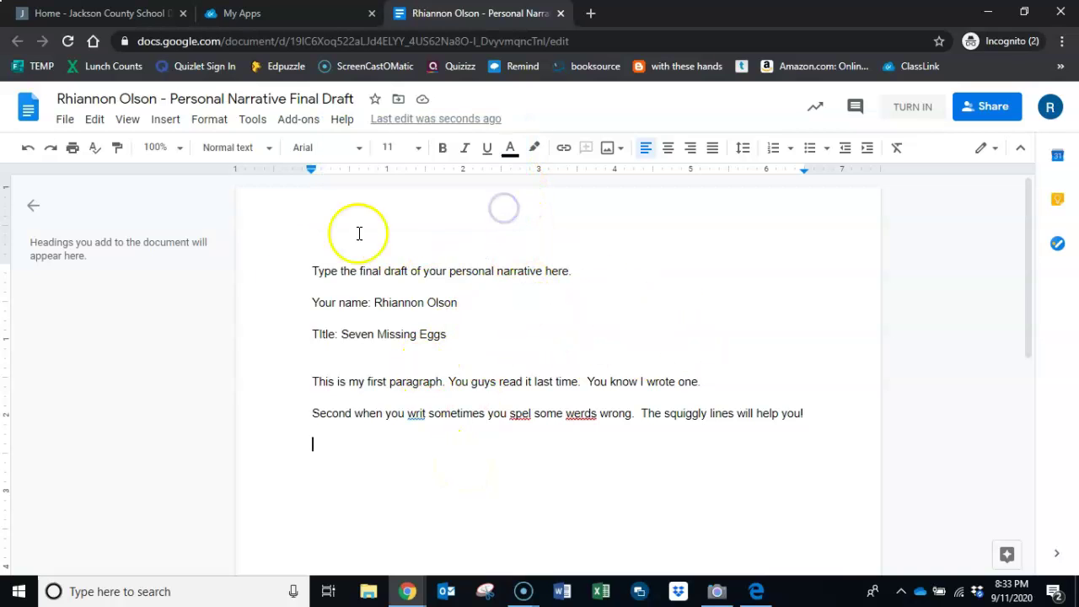
click(418, 414)
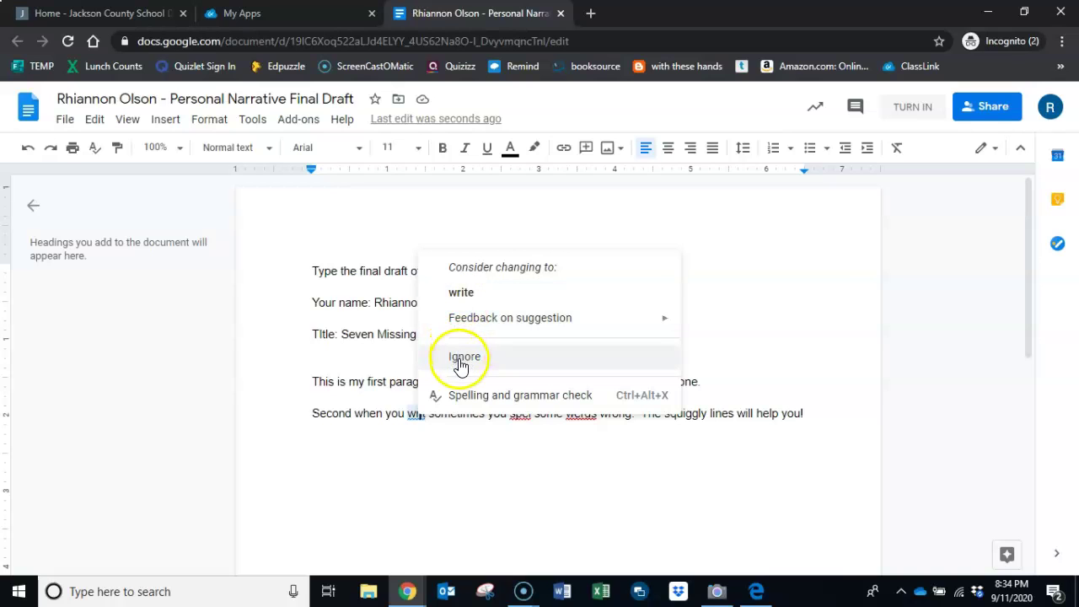
click(460, 295)
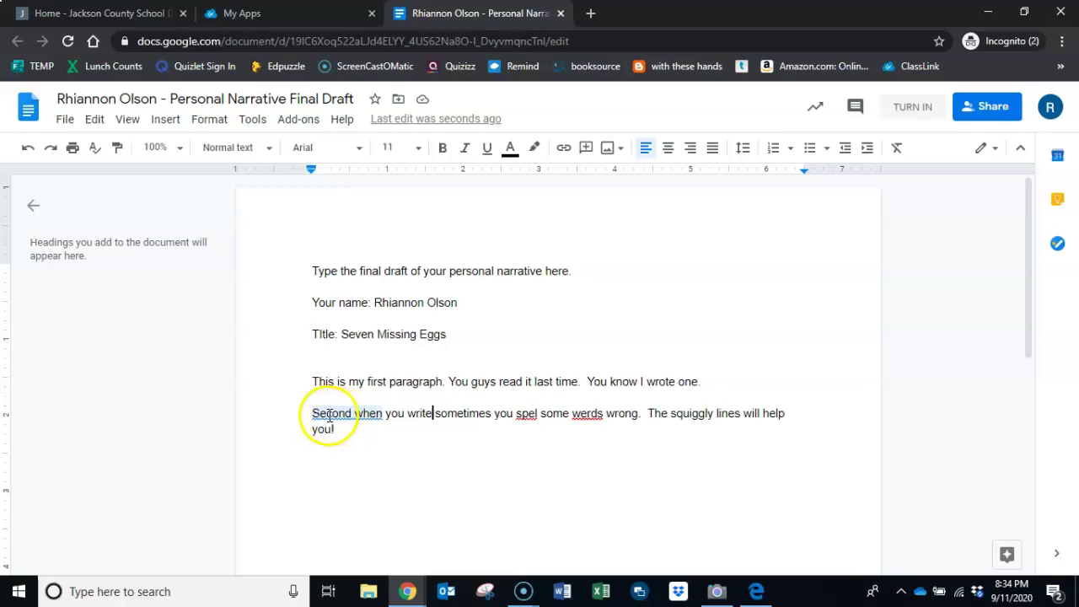
click(373, 417)
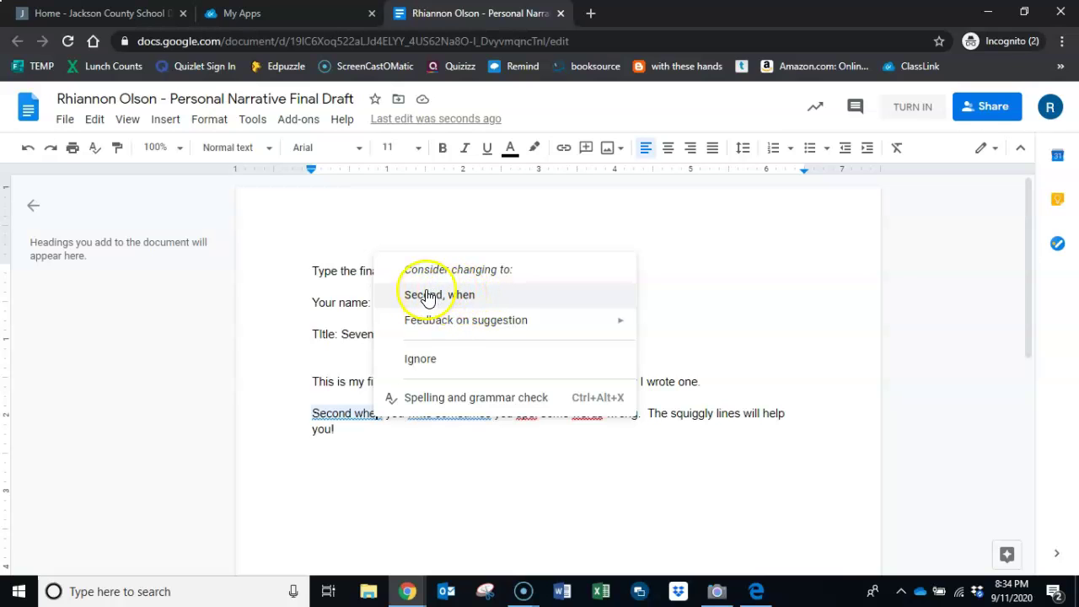
click(436, 295)
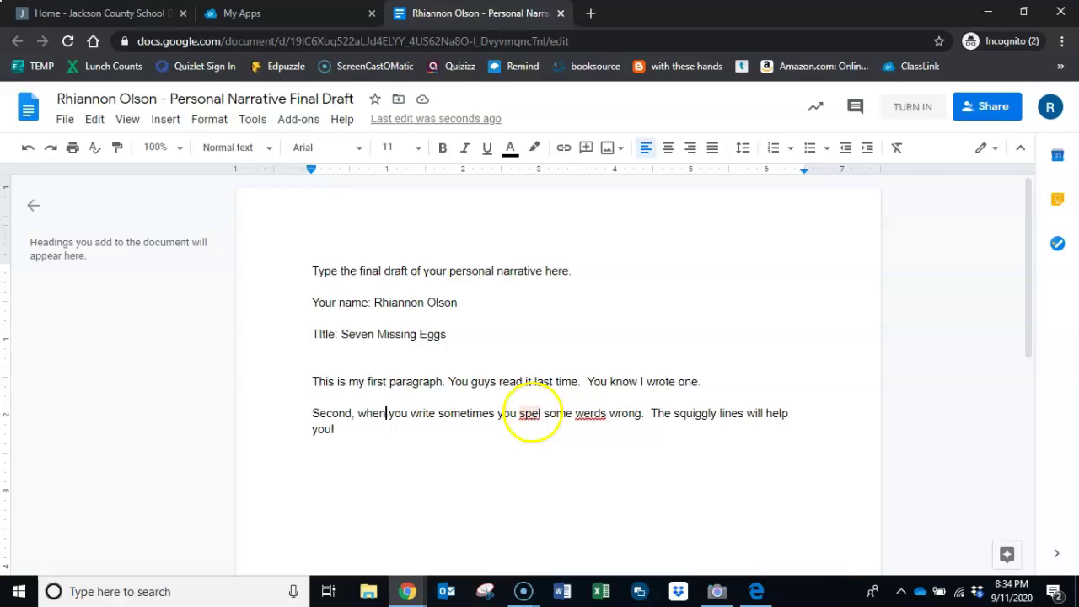
- Accept spelling suggestions changing 'spel' to 'spell' and 'werds' to 'words'
click(530, 412)
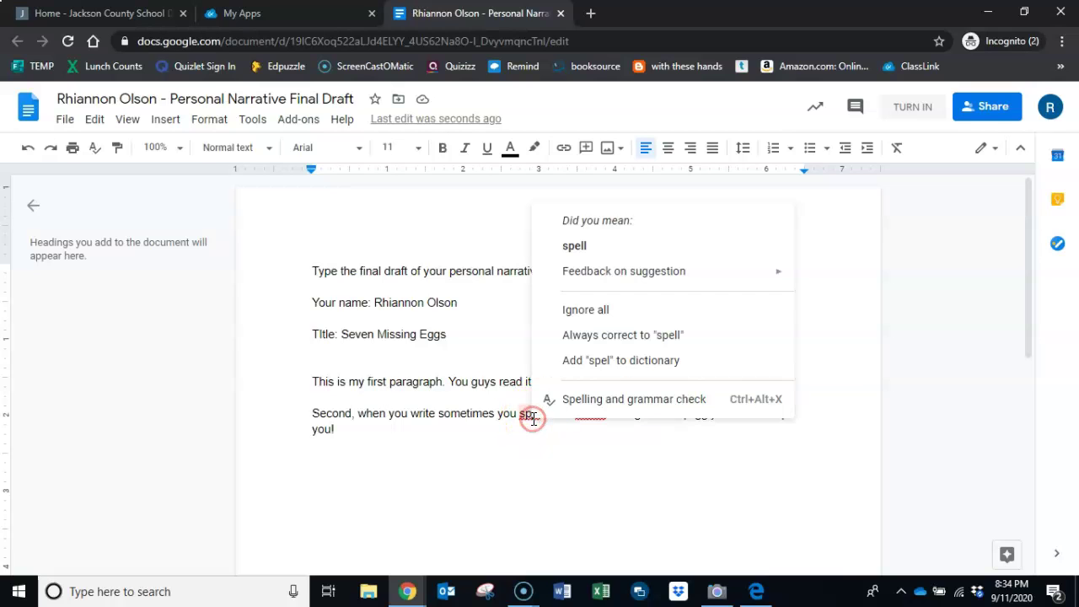
click(585, 247)
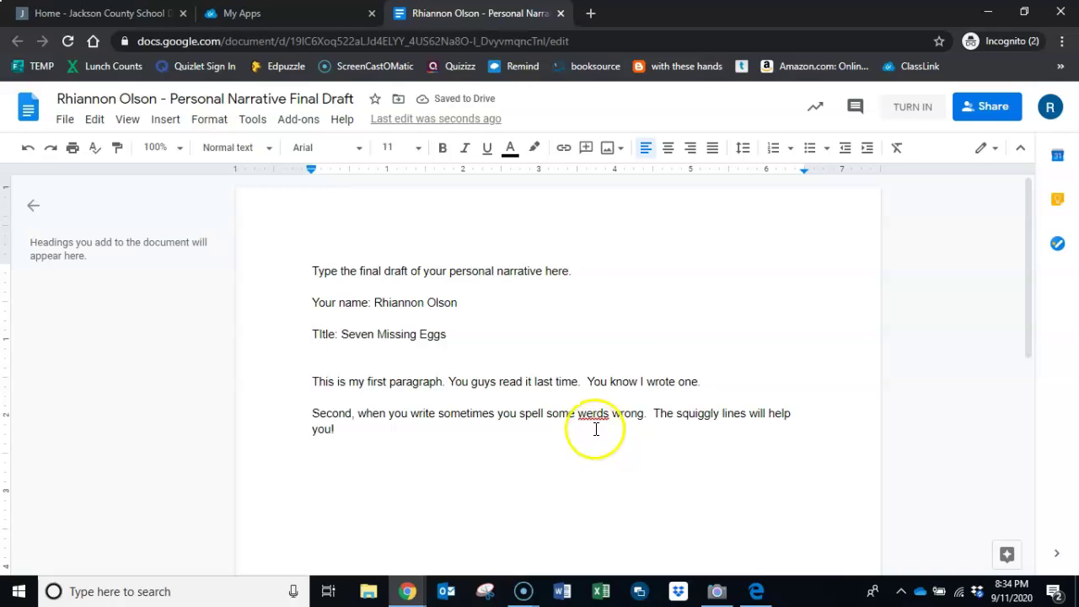
right_click(595, 412)
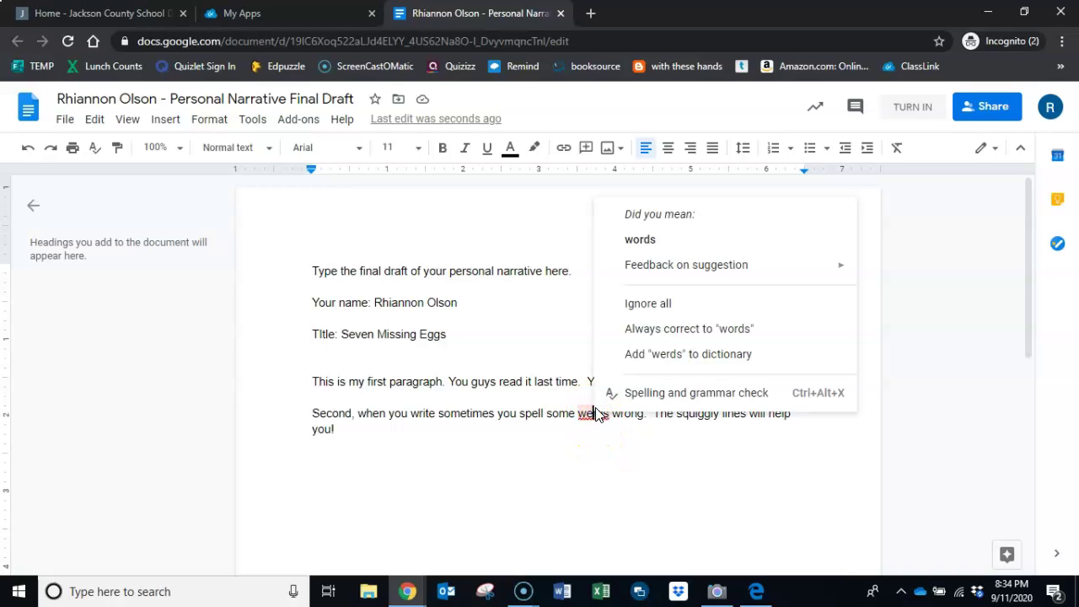
click(656, 244)
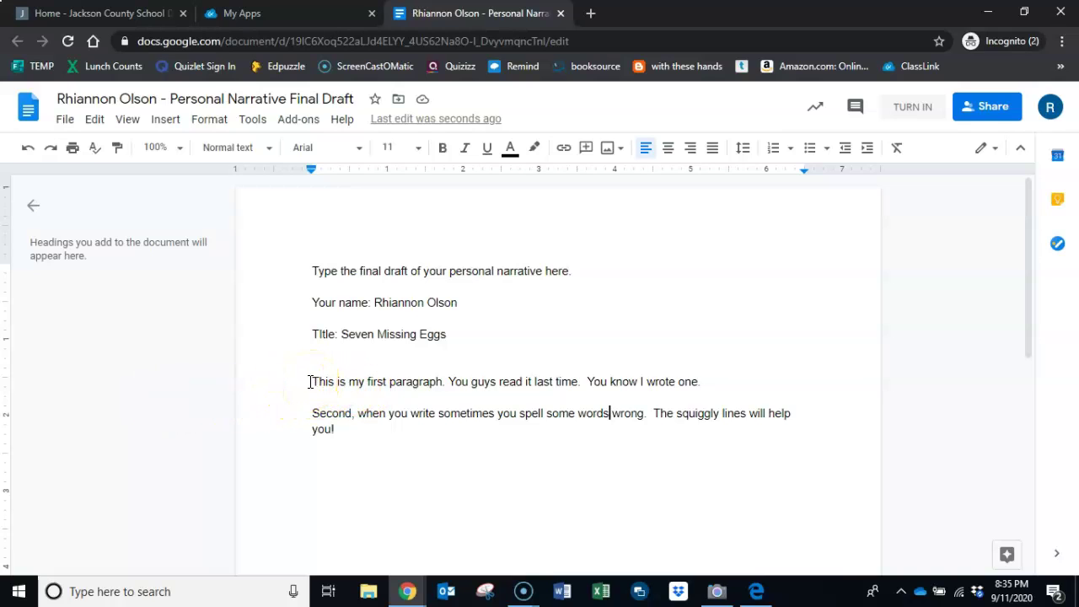
- Indent the first line of the first and second narrative paragraphs with a tab
click(310, 381)
key(Tab)
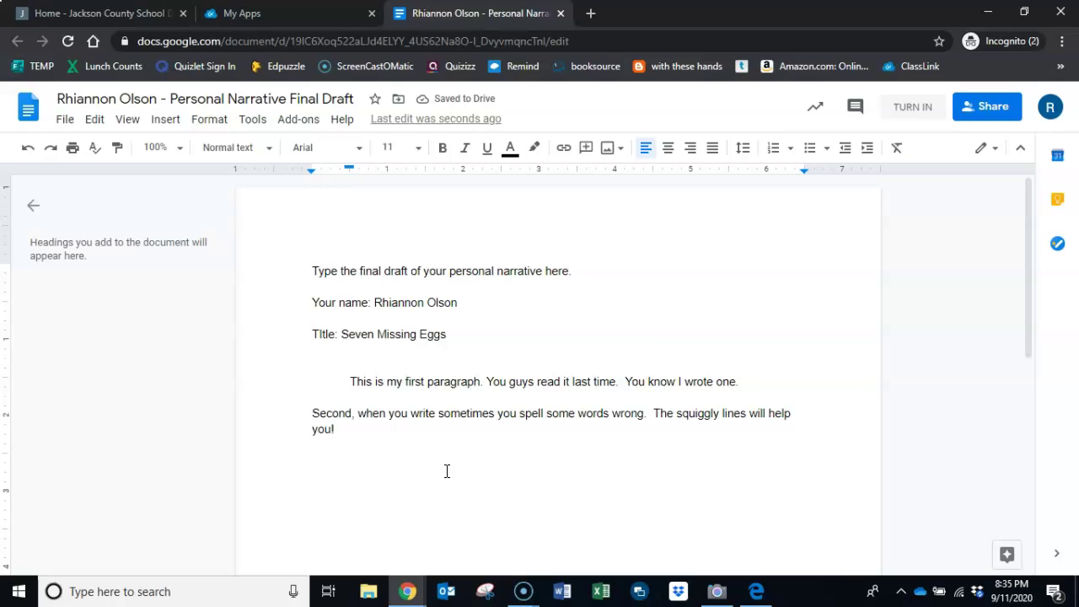
click(311, 415)
key(Tab)
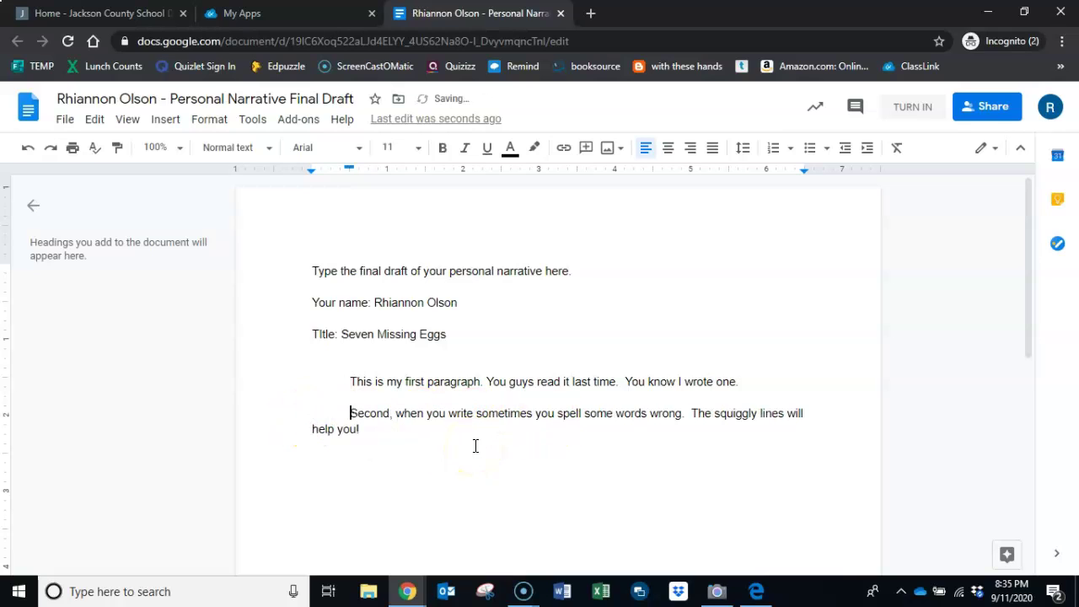